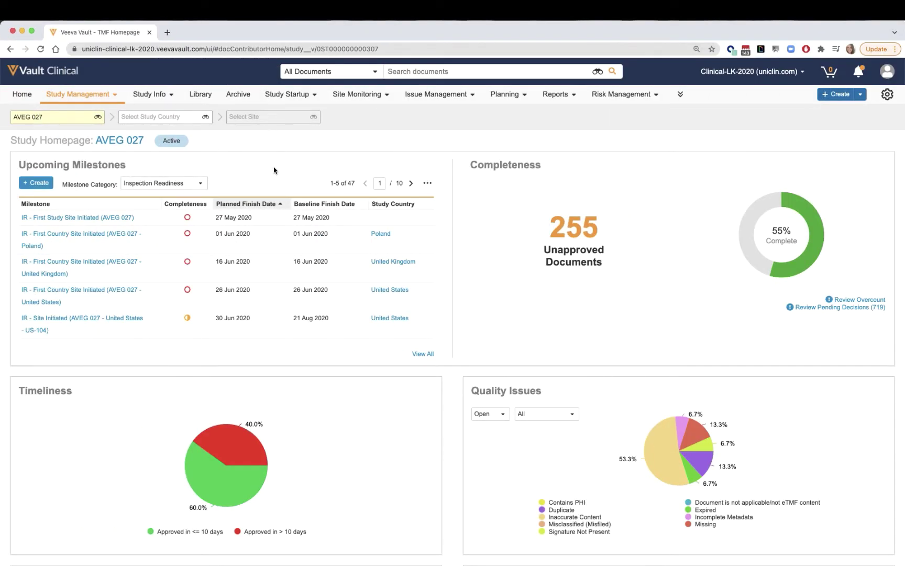
Review the AVEG 027 homepage milestone and completeness charts, leaving the milestone category unchanged.
click(202, 183)
click(233, 185)
mouse_move(188, 219)
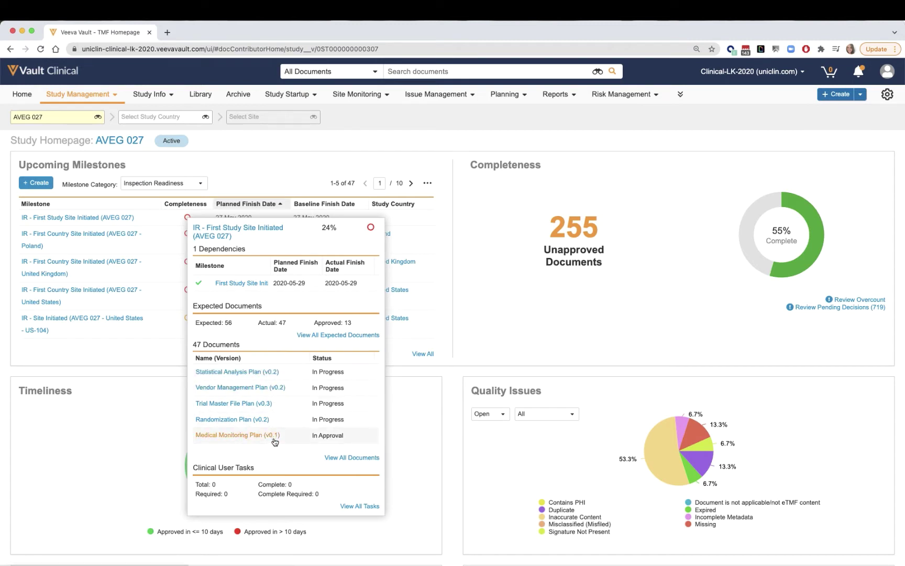
mouse_move(777, 248)
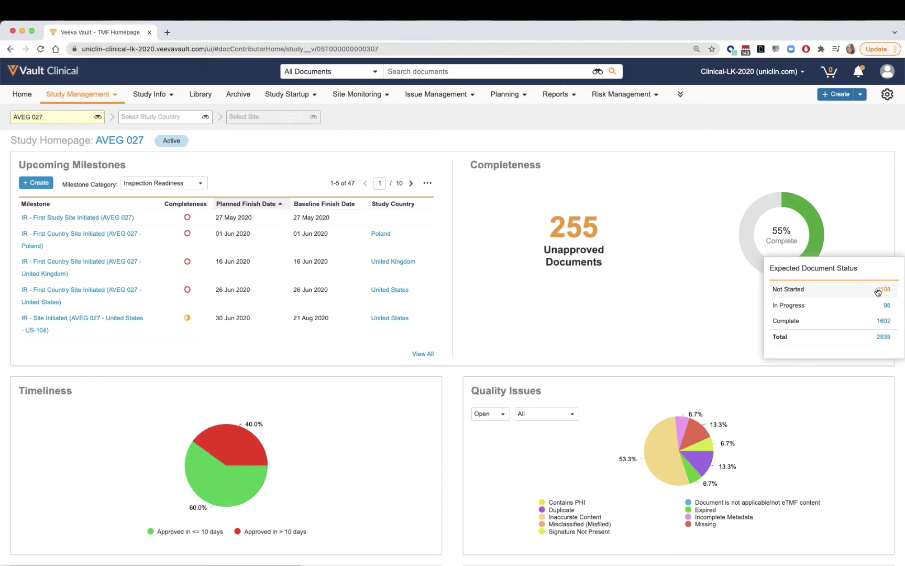
Check the quality issues chart and its assignment filter, then open the AVEG 027 study record.
scroll(440, 366, down, 4)
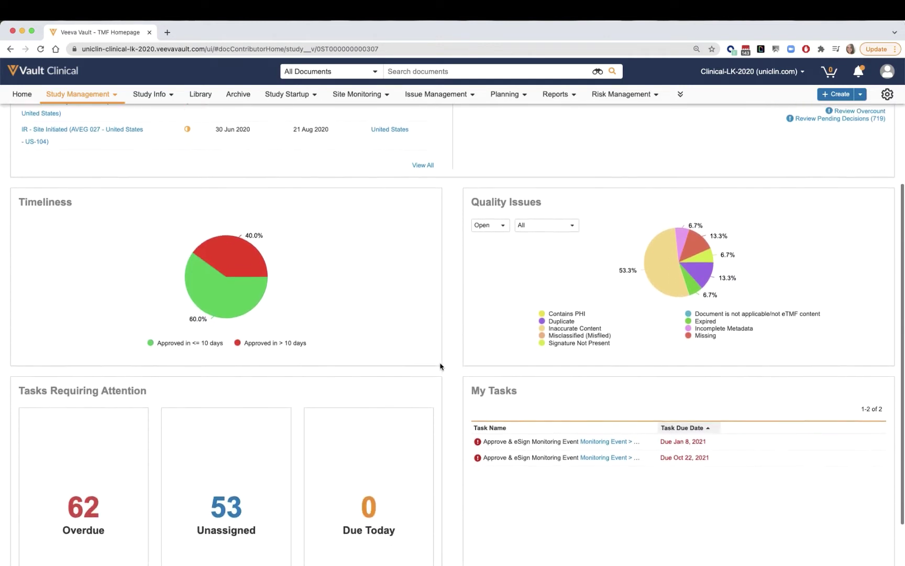
scroll(441, 366, down, 1)
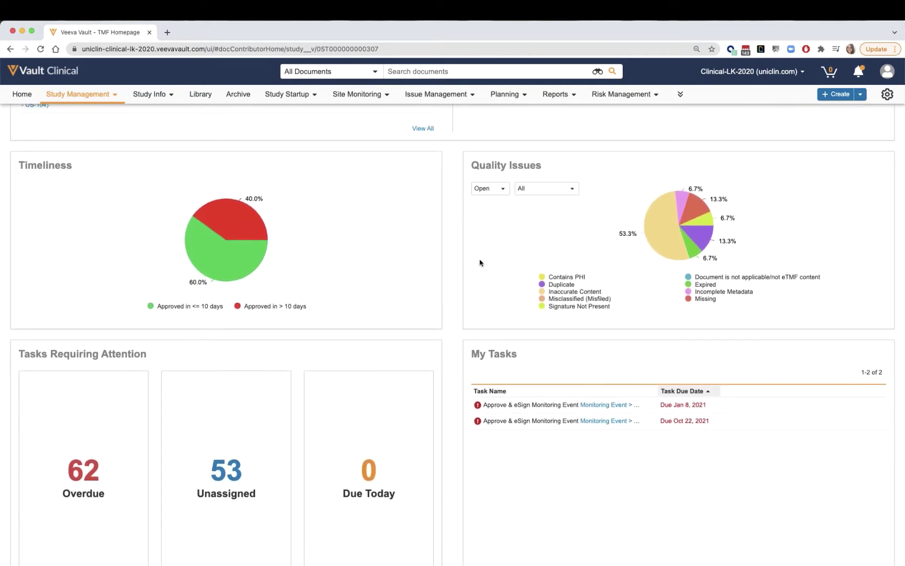
mouse_move(654, 227)
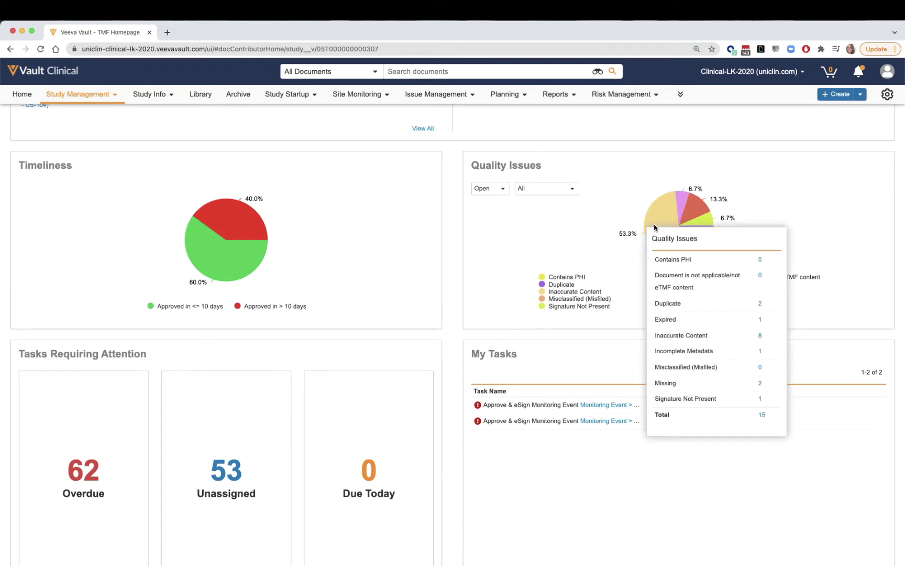
click(547, 188)
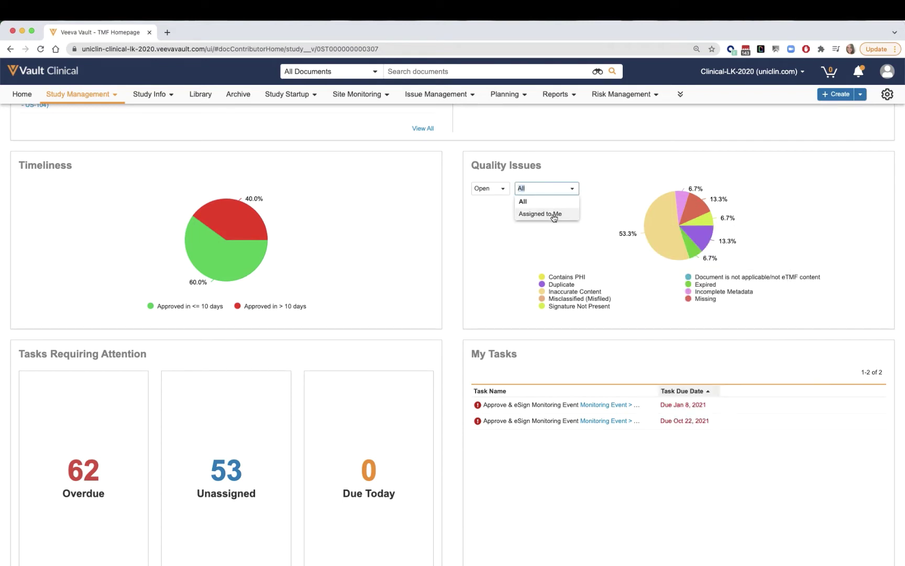
click(457, 299)
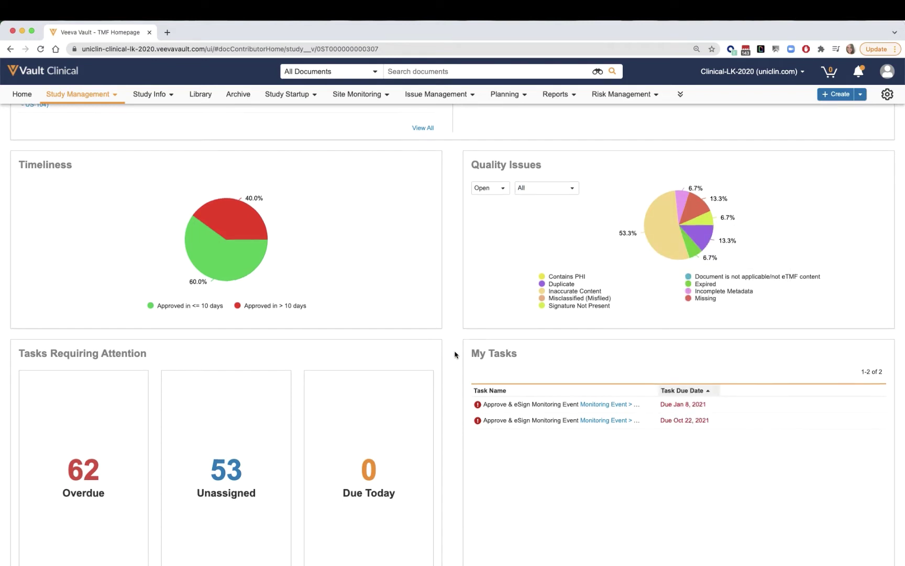
scroll(619, 416, up, 6)
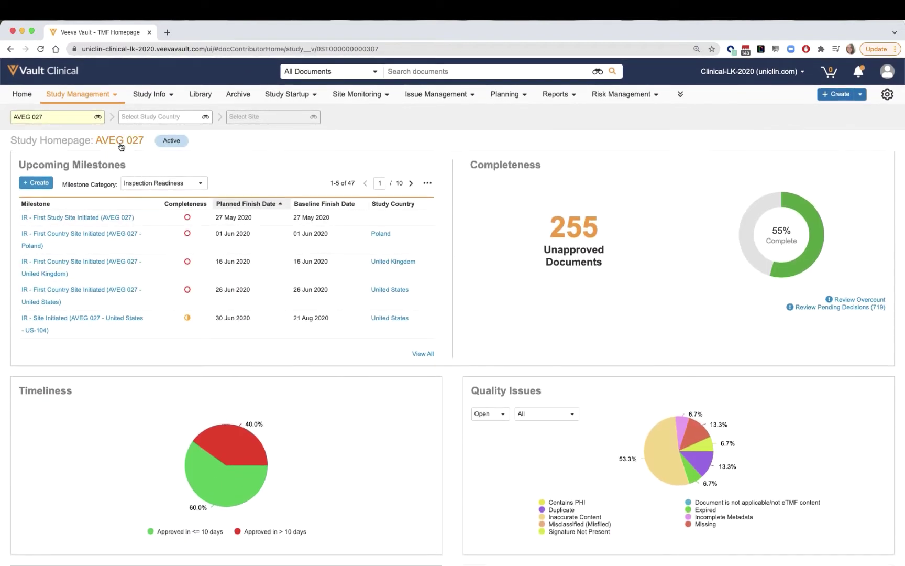
click(120, 142)
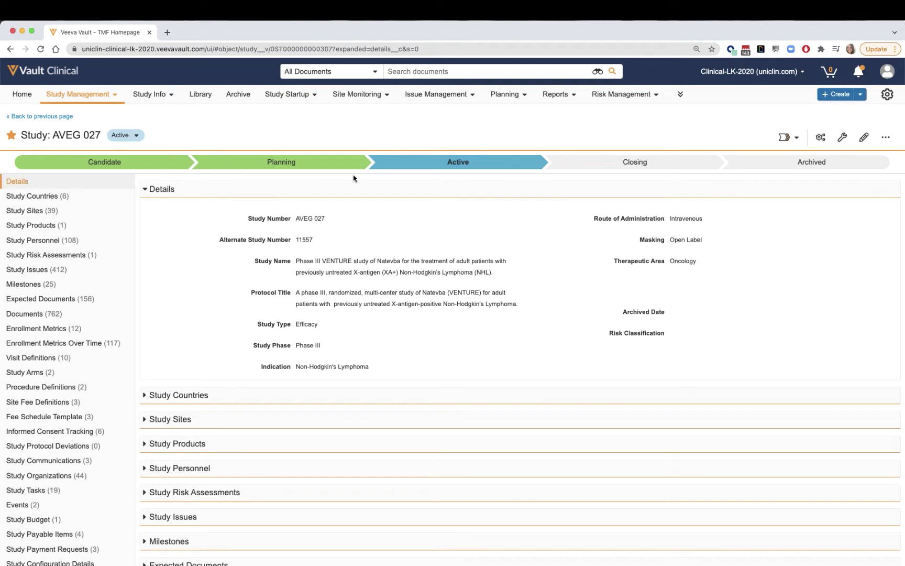
Expand Study Countries, Study Sites and Study Personnel, then go to Enrollment Metrics.
click(319, 394)
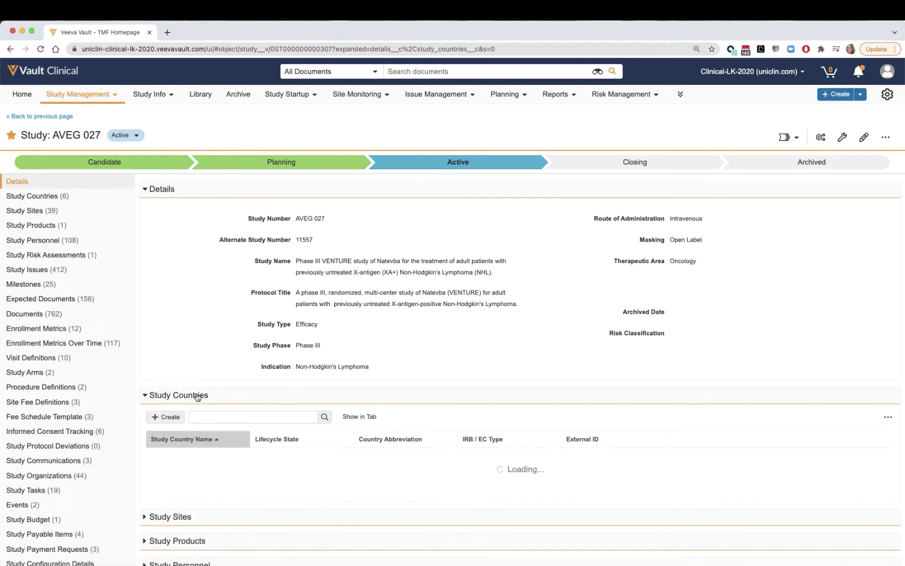
scroll(252, 446, down, 2)
click(219, 468)
scroll(252, 513, down, 10)
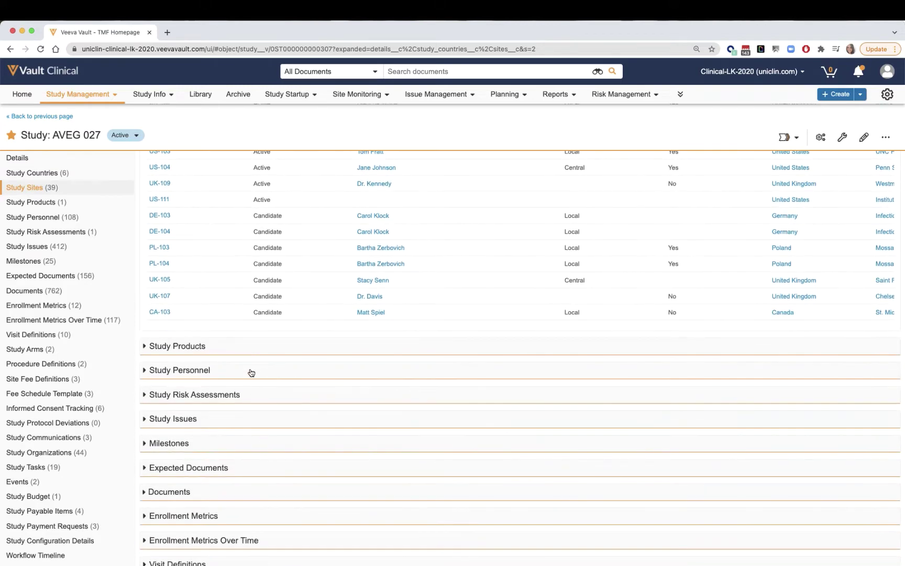
click(250, 371)
scroll(251, 371, down, 4)
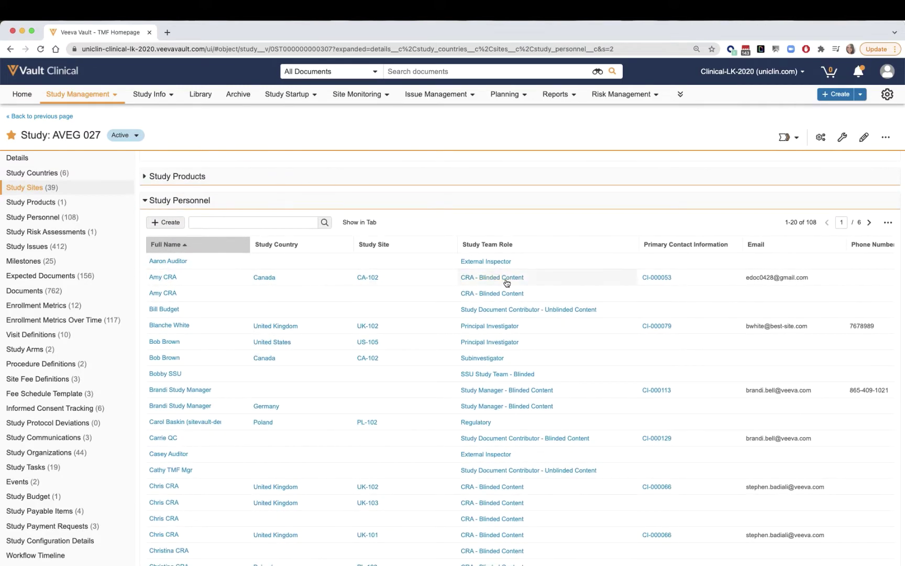
scroll(549, 324, down, 1)
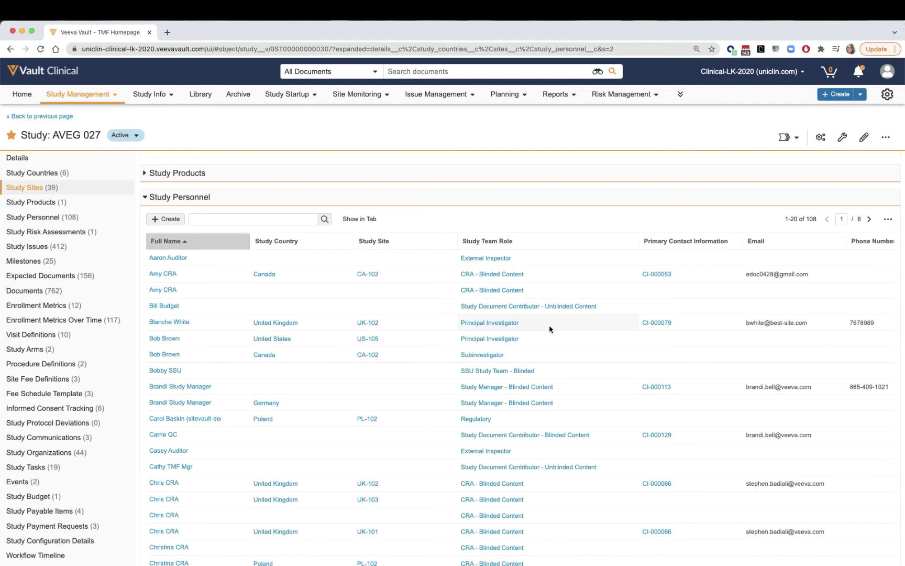
click(91, 307)
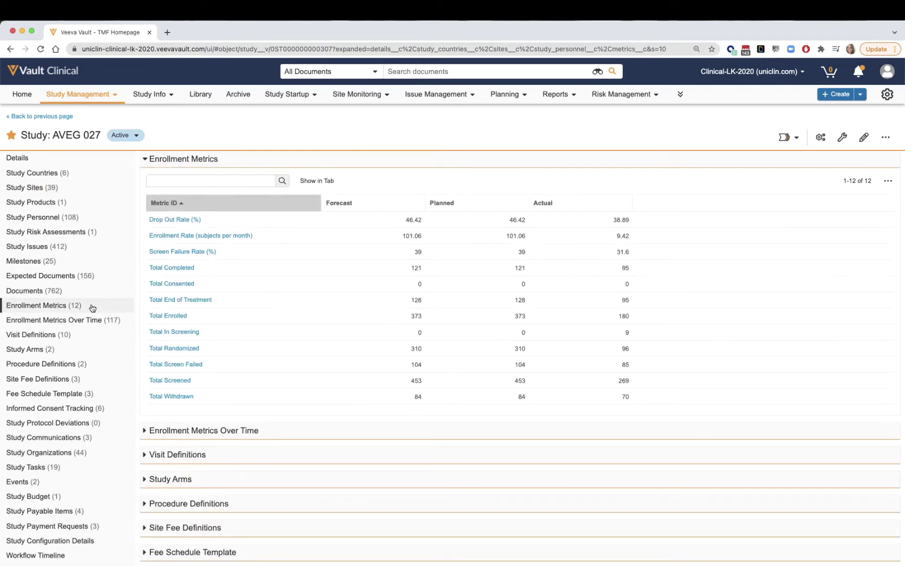
Edit the Drop Out Rate forecast and set its planned value to 46.42.
click(393, 222)
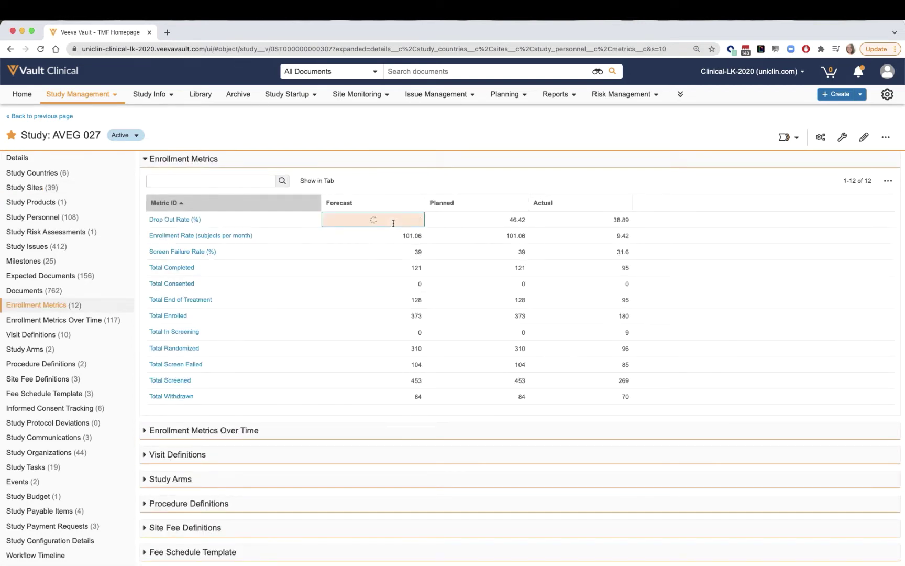
key(Tab)
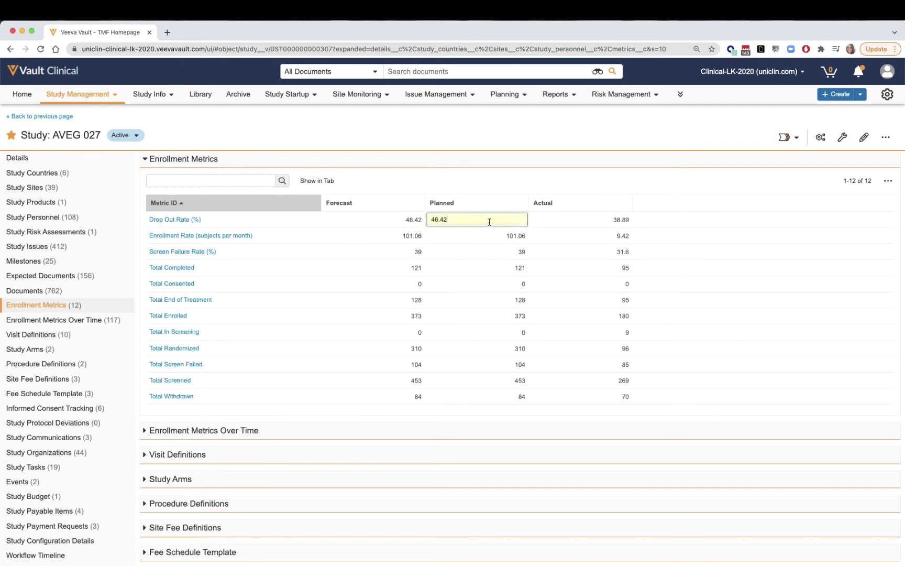
click(566, 224)
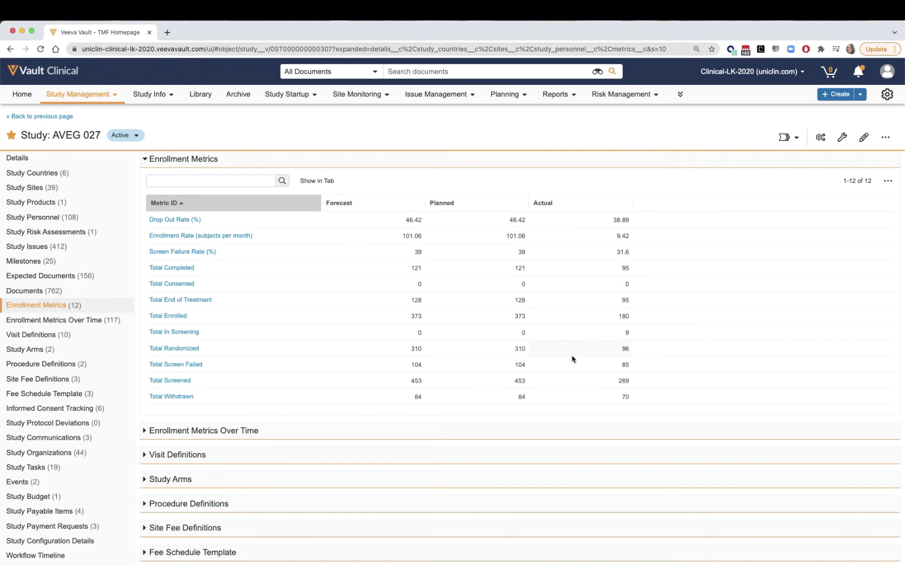
Expand Enrollment Metrics Over Time, then go to the study's Milestones.
click(396, 430)
scroll(396, 430, down, 3)
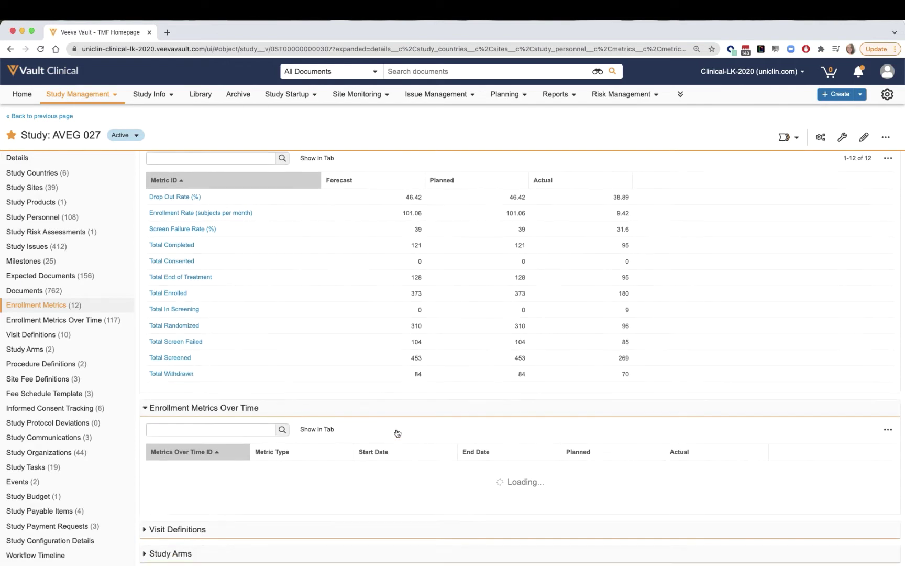
scroll(396, 431, down, 3)
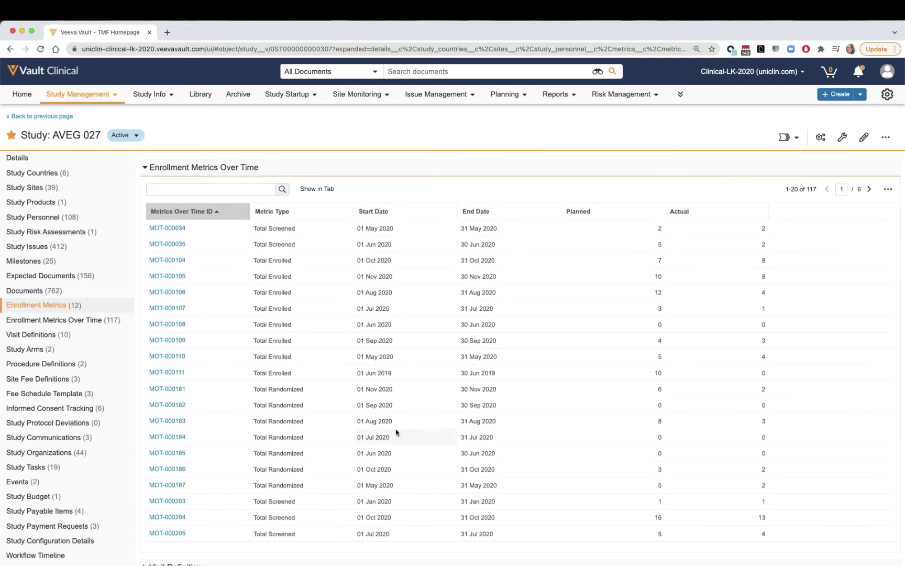
click(77, 261)
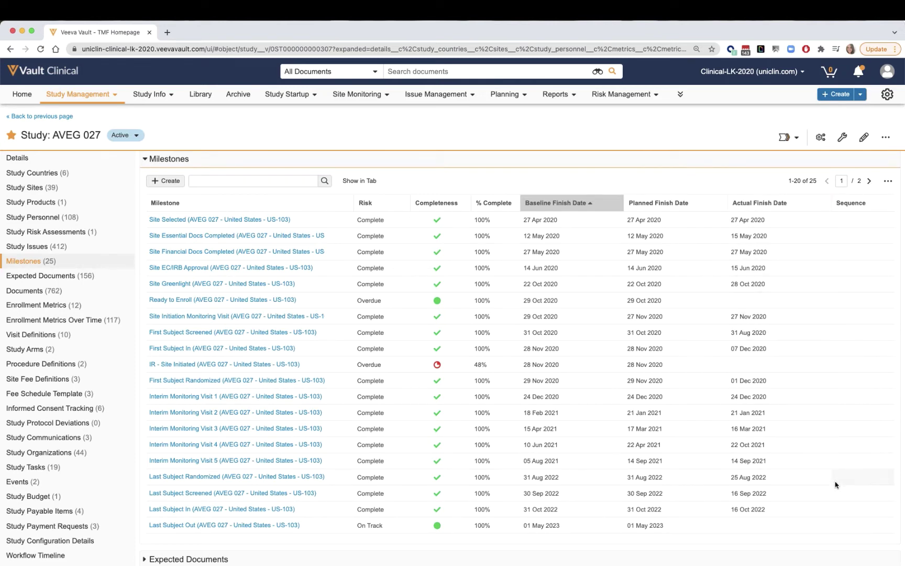
On milestones page 2, open all expected documents for IR - Site LSLV.
click(869, 181)
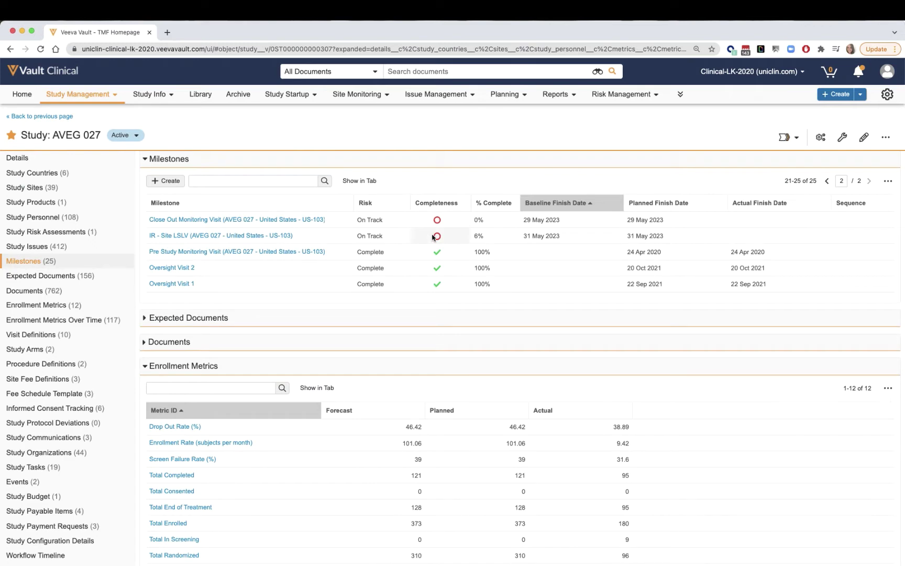
mouse_move(432, 237)
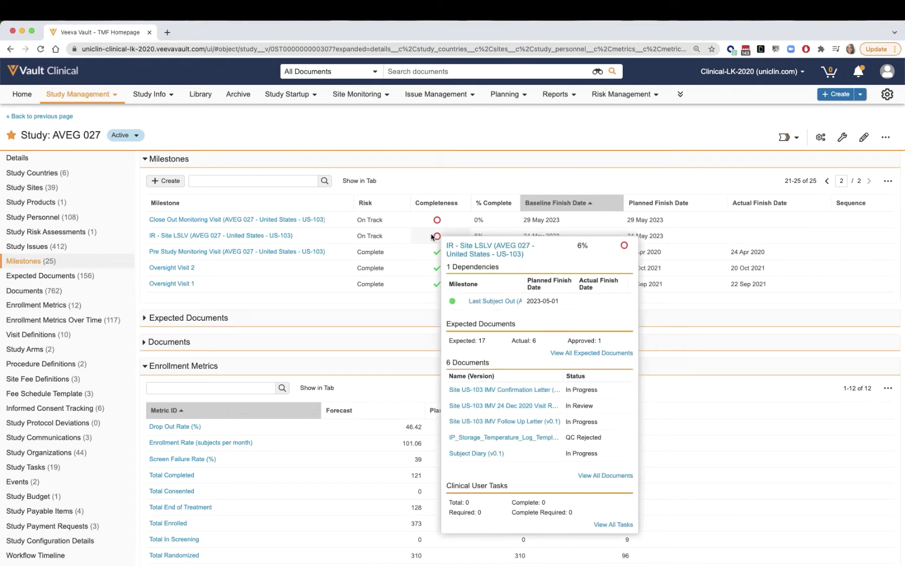
click(586, 353)
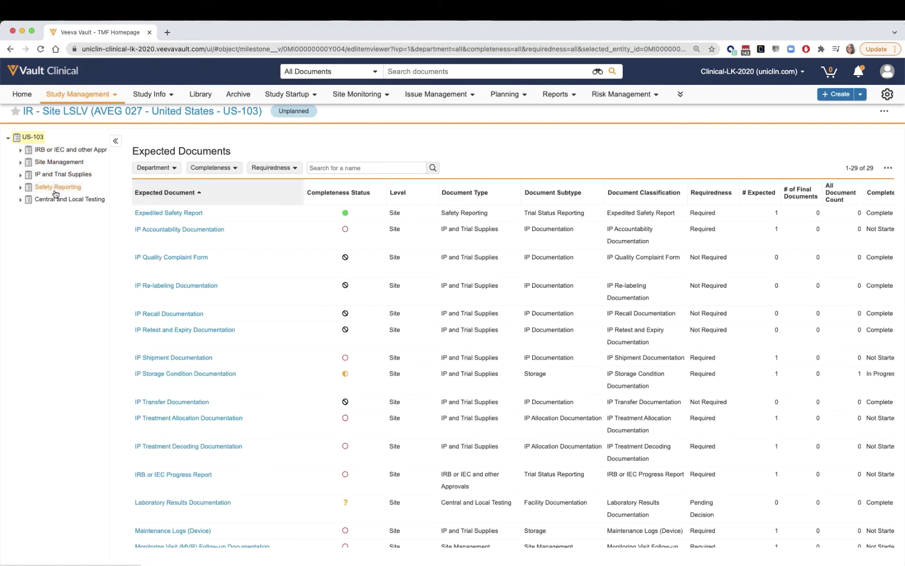
Upload the storage temperature log template onto US-103's IP Storage Condition Documentation expectation.
click(20, 163)
click(36, 163)
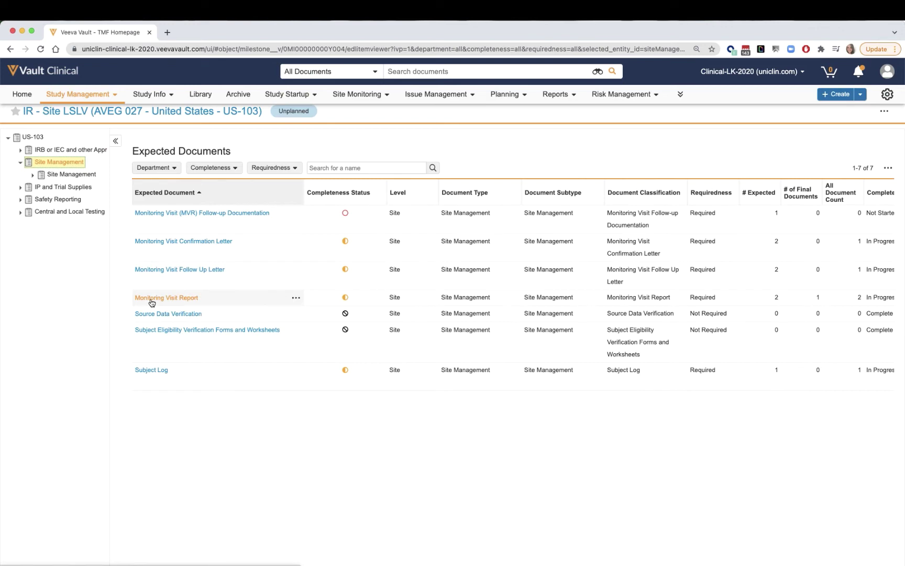
click(32, 137)
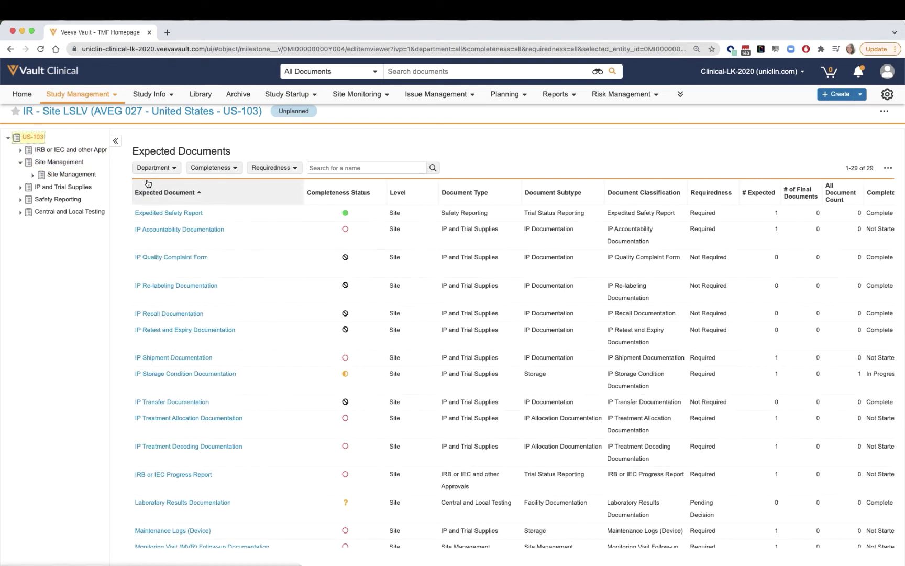
key(super+Tab)
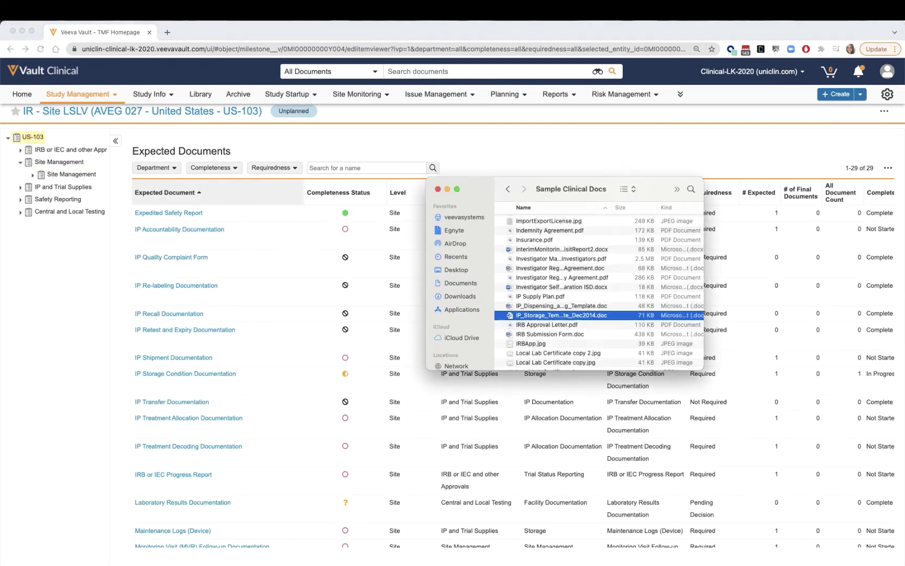
drag(535, 318, 332, 380)
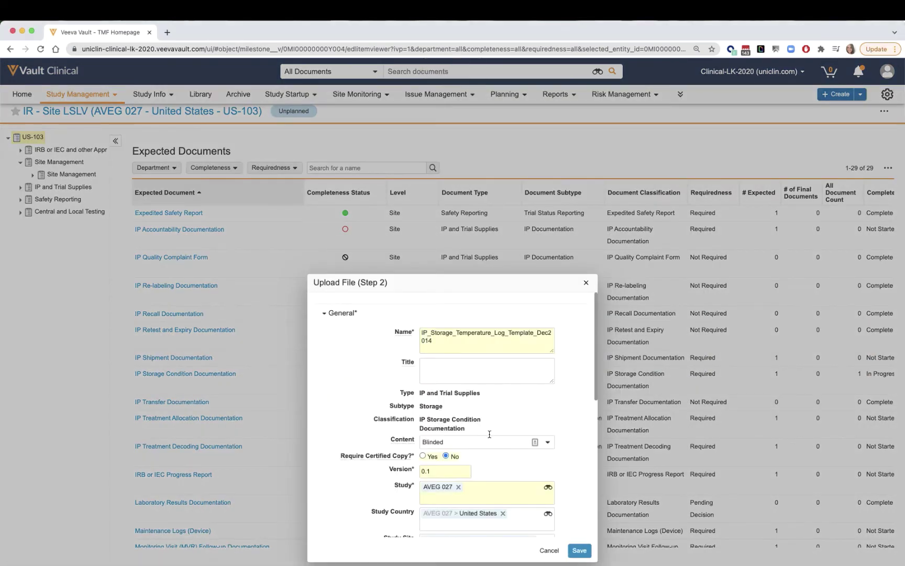
Save the IP_Storage_Temperature_Log_Template_Dec2014 upload and open it from IP Storage Condition Documentation's matched documents.
click(579, 550)
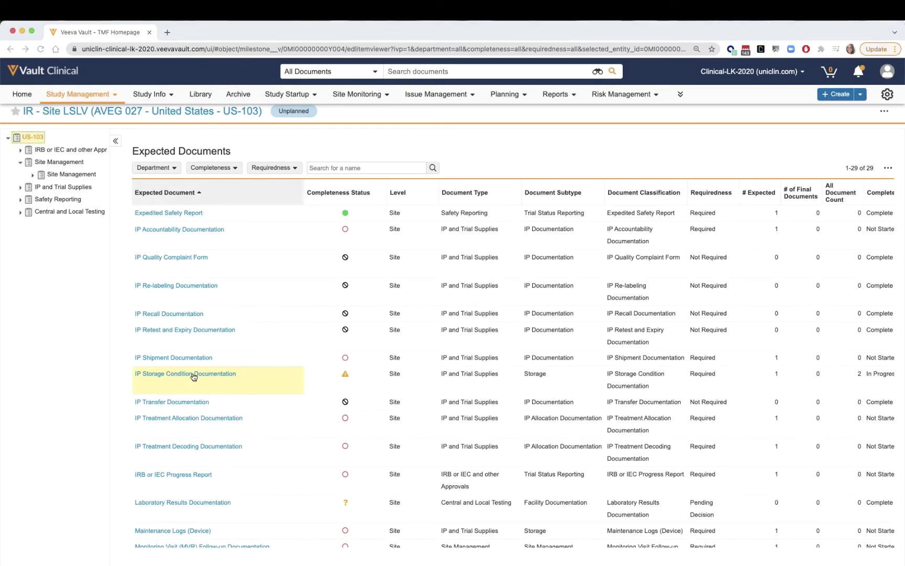
click(193, 374)
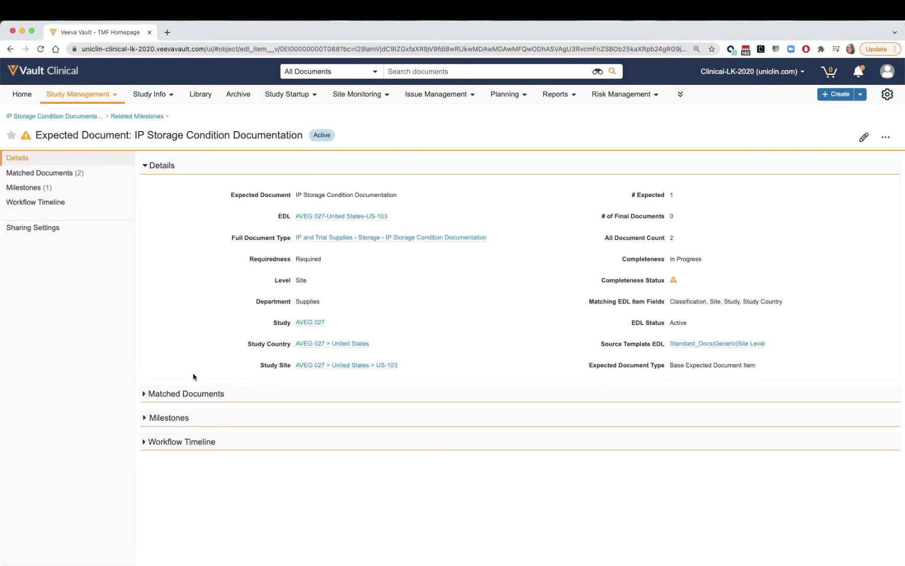
click(194, 393)
click(203, 448)
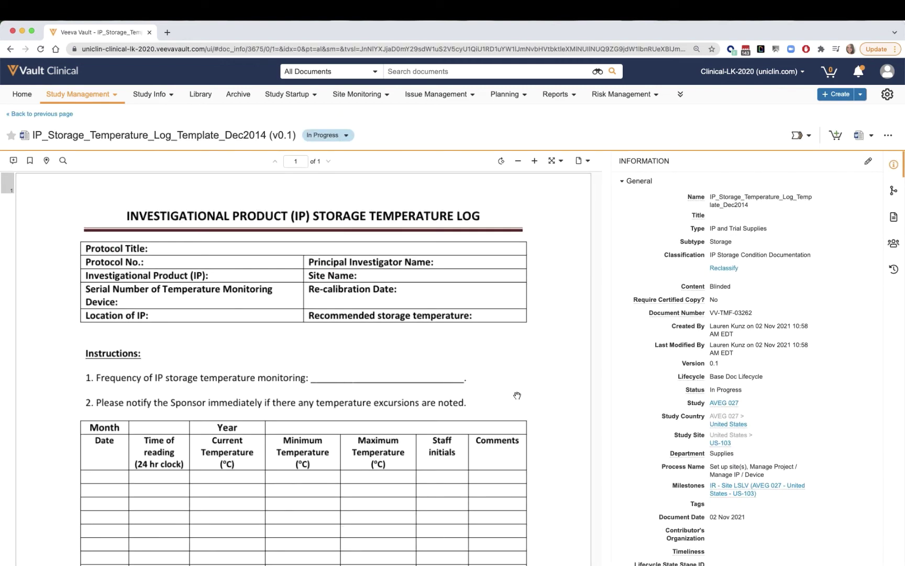
click(797, 136)
click(888, 135)
Create a pre-approval QC issue of type Inaccurate Content, assigned to a user, with a comment.
click(839, 170)
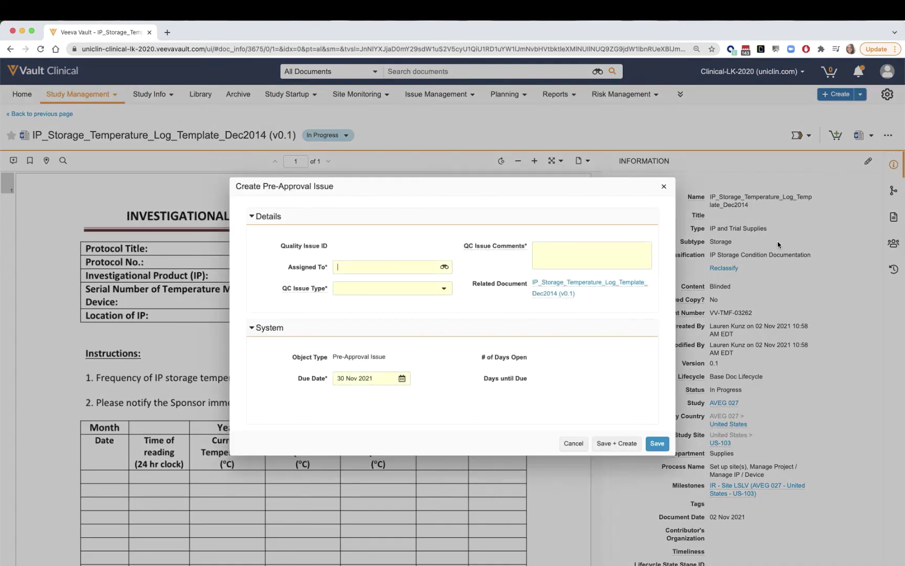
click(366, 267)
click(372, 294)
click(373, 289)
click(390, 326)
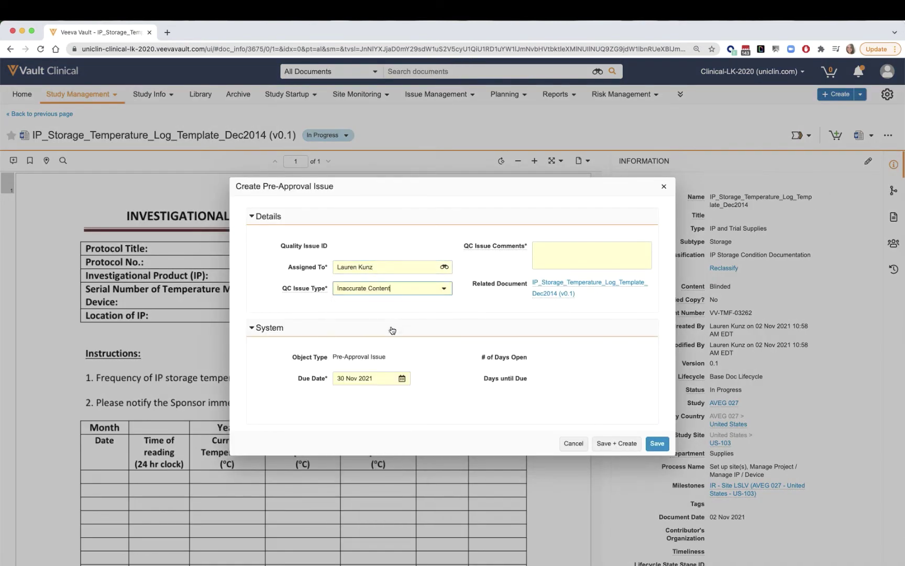
click(596, 241)
text(Please up)
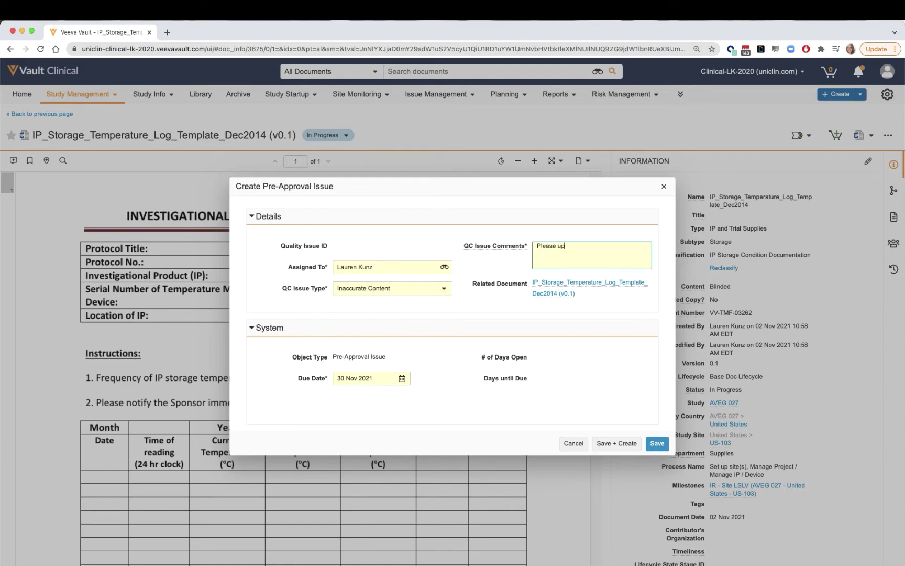
click(657, 443)
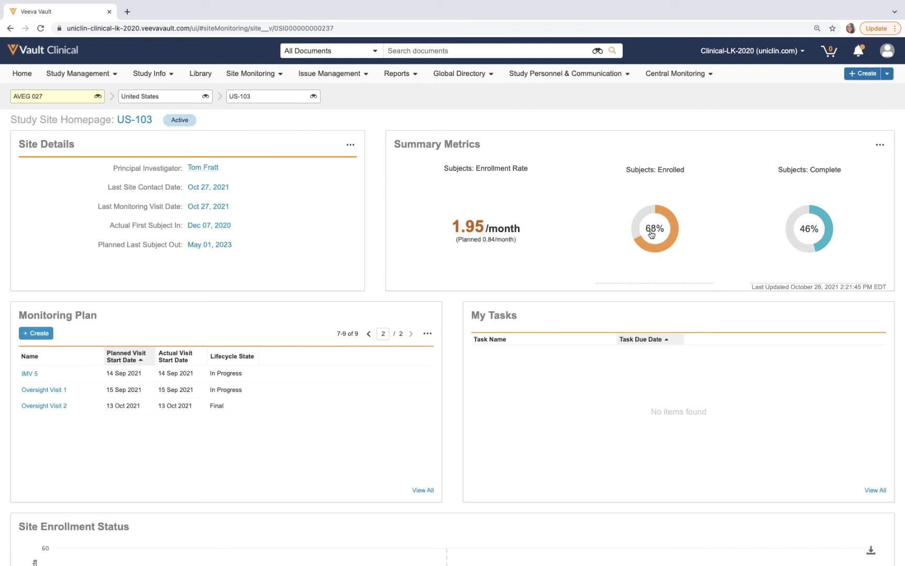
Open IMV 5 for US-103 and expand Monitoring Visit Participants, Subject Data and its 5 Subject Visit SDV records.
mouse_move(652, 233)
click(27, 373)
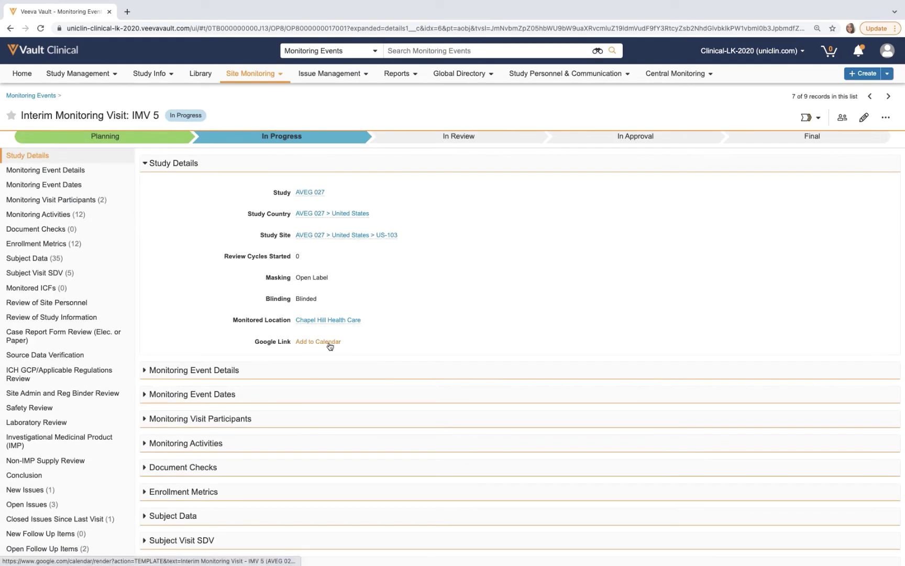
click(289, 423)
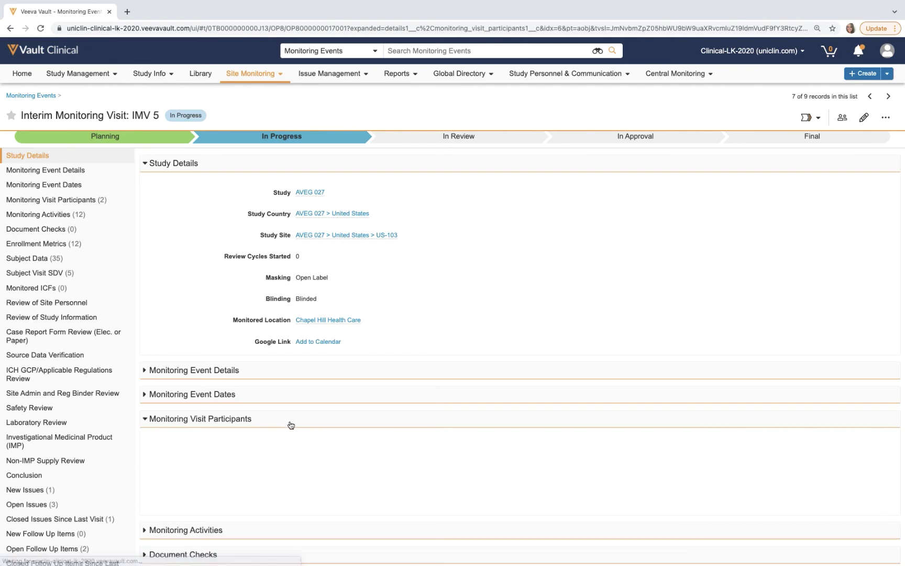
scroll(291, 425, down, 3)
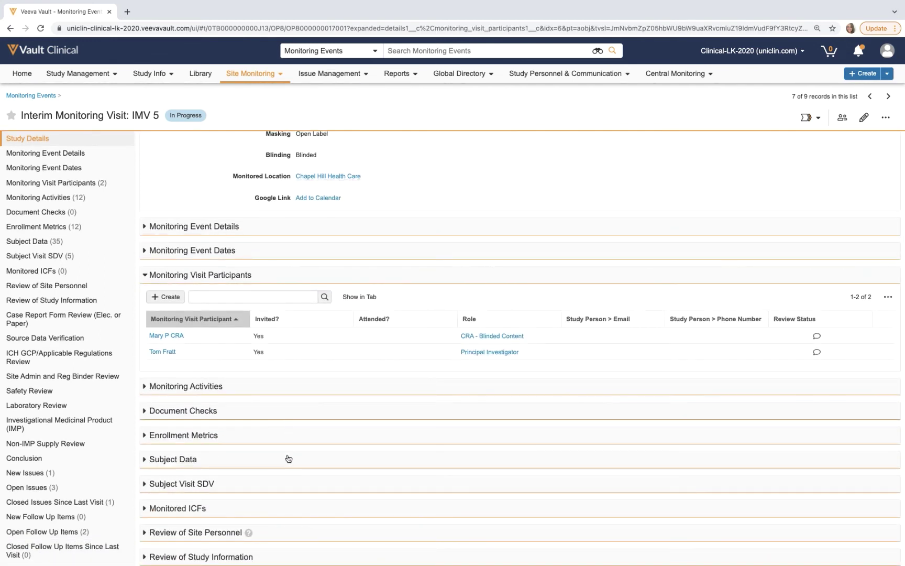
scroll(289, 459, down, 2)
click(250, 367)
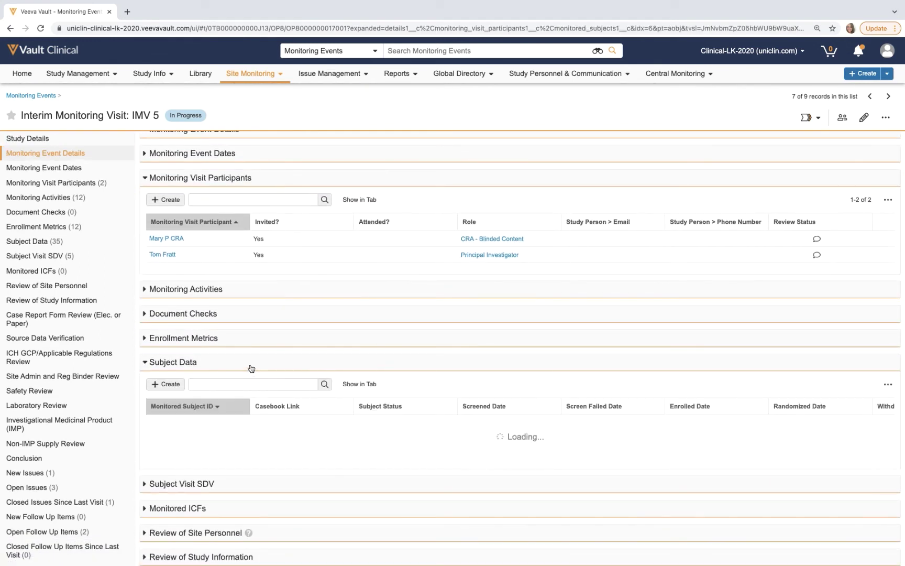
scroll(259, 369, down, 2)
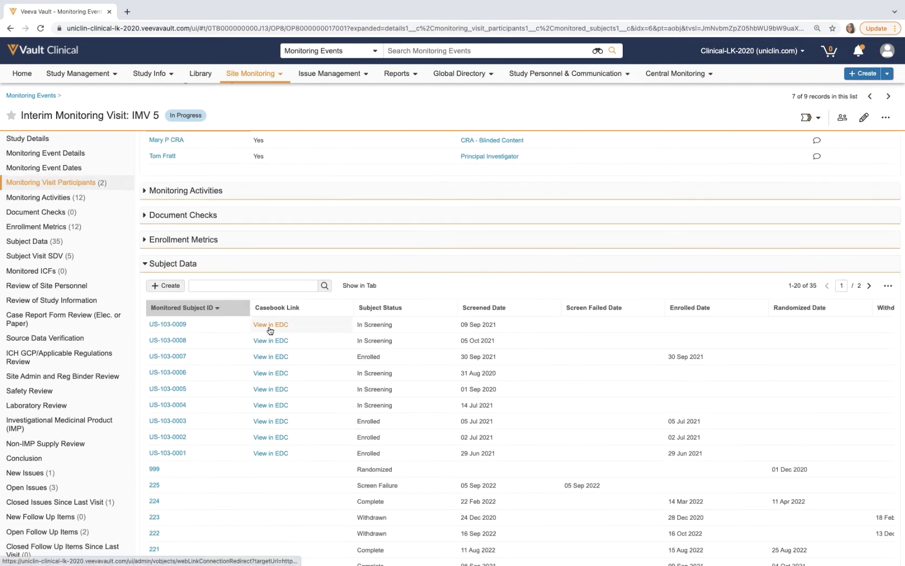
scroll(428, 434, down, 7)
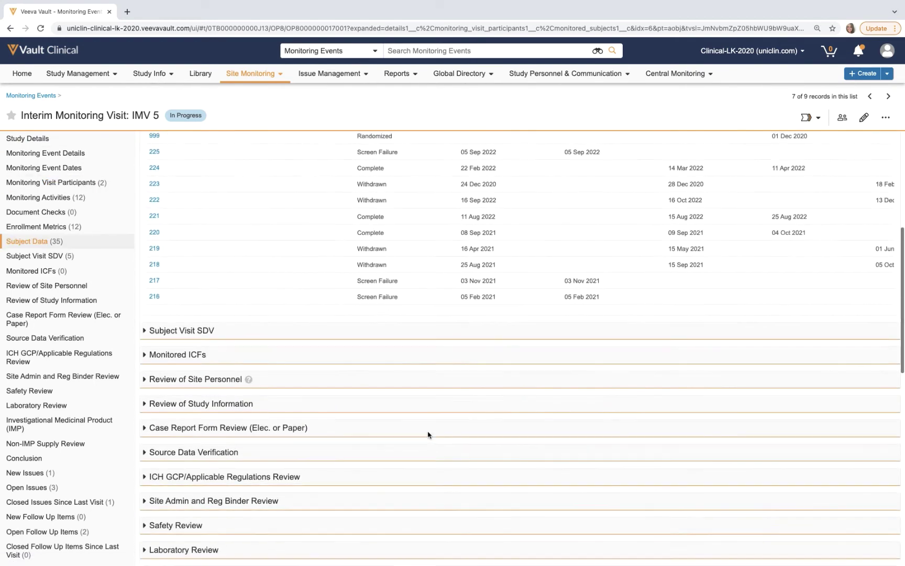
click(440, 331)
scroll(440, 408, down, 1)
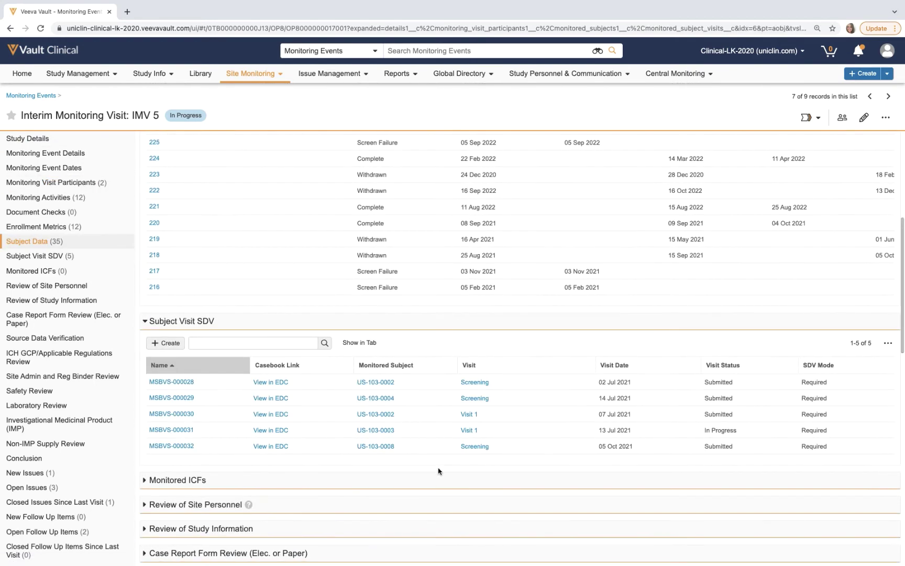
scroll(438, 471, down, 4)
In Review of Site Personnel, answer question 1 Yes and add a comment.
click(393, 337)
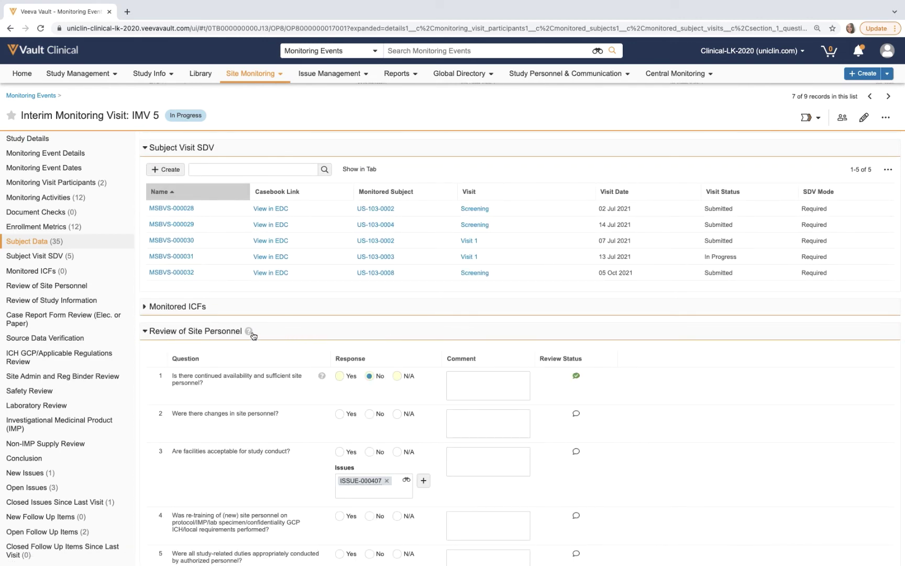
mouse_move(248, 332)
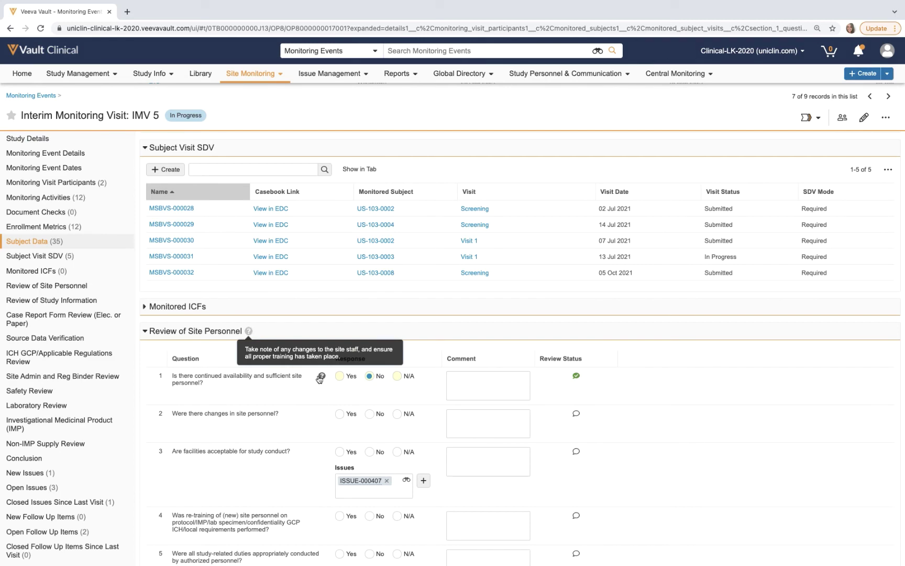
click(339, 376)
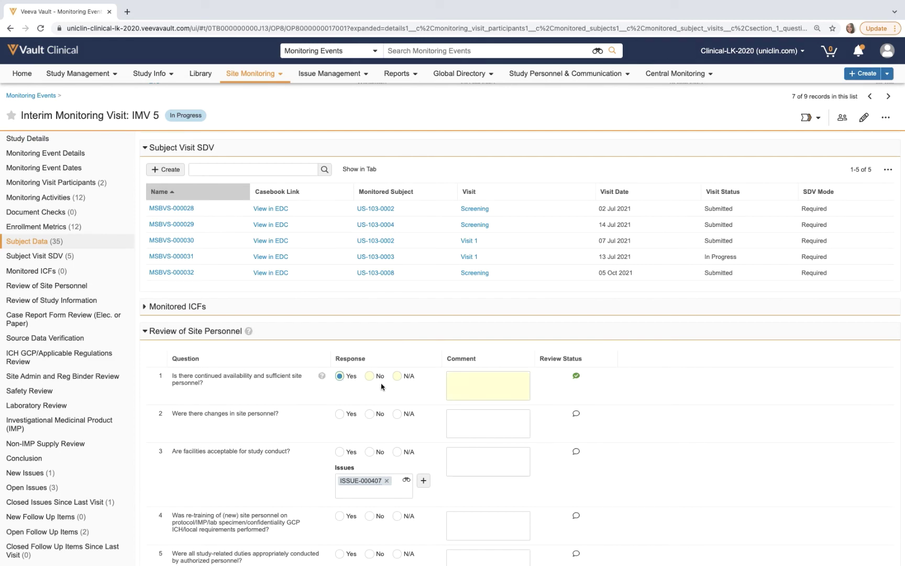
click(485, 384)
scroll(484, 380, down, 3)
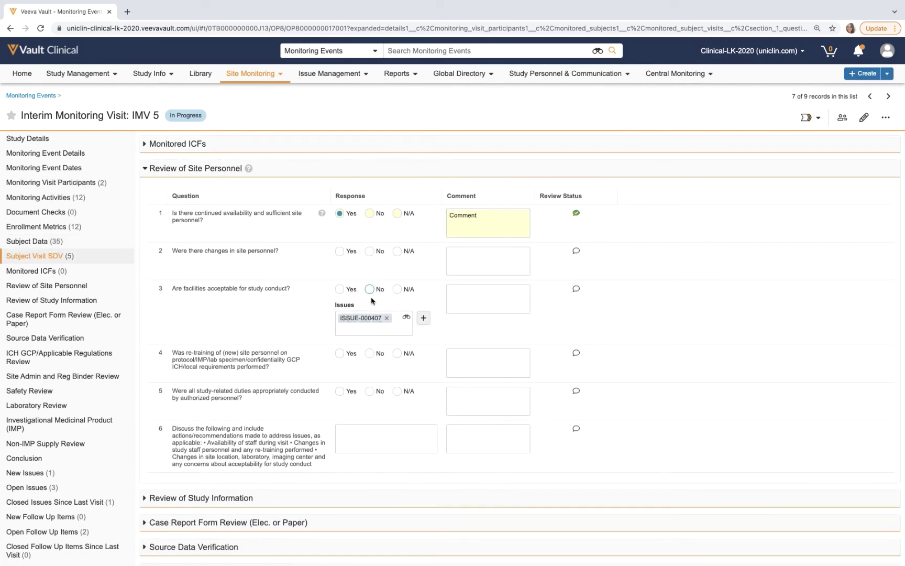
Answer question 3 No with a New Equipment Required follow-up item.
click(369, 289)
click(395, 317)
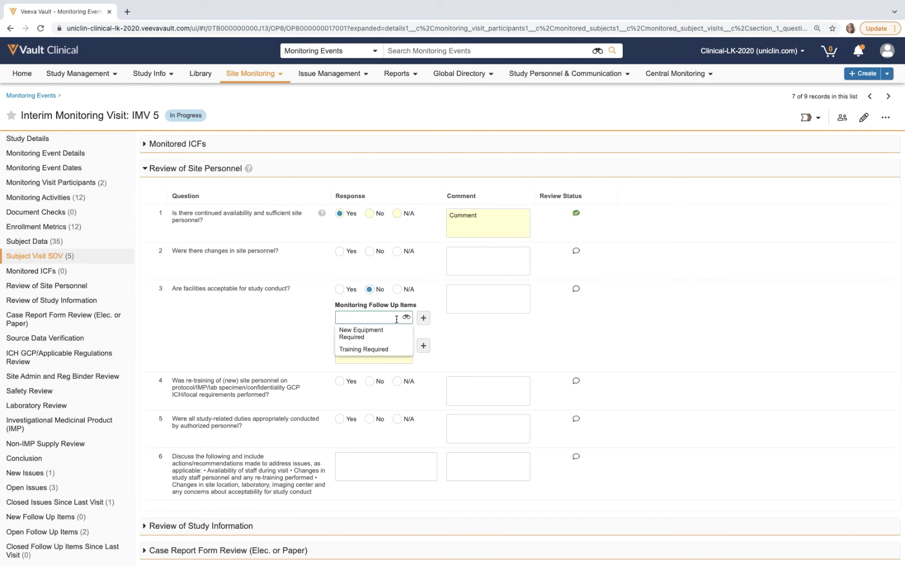
click(394, 337)
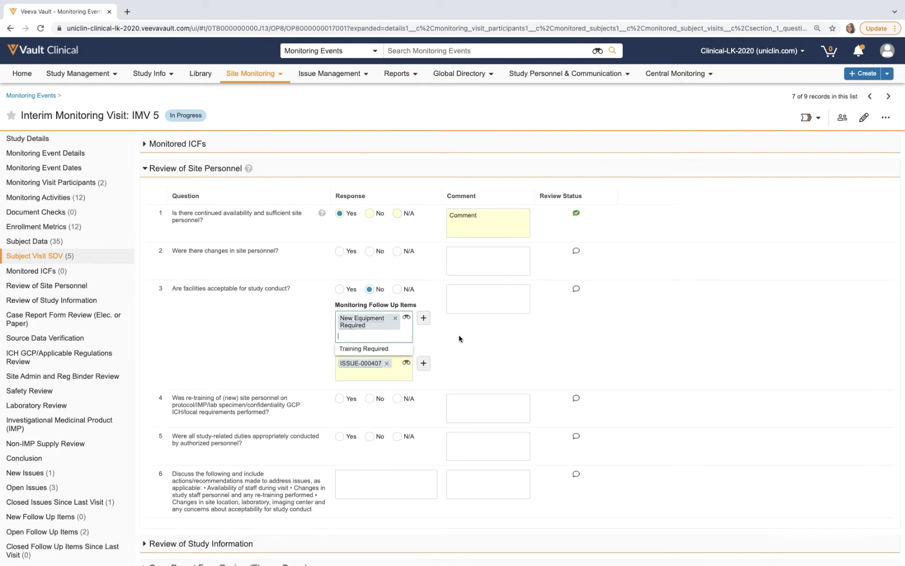
scroll(620, 260, up, 20)
scroll(620, 262, up, 4)
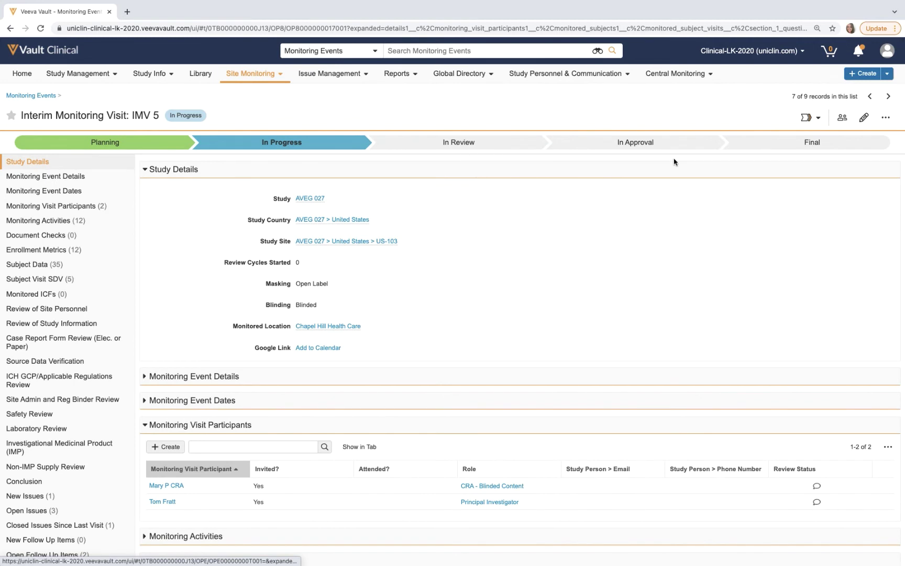
Open the IMV 4 Site US-103 visit report from Monitoring Event Details and move to the TMF Viewer.
click(870, 96)
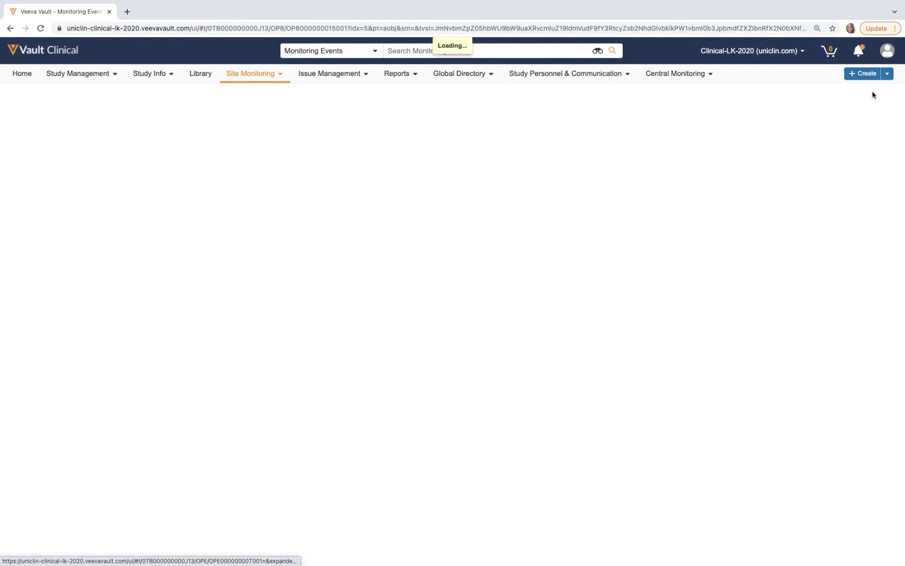
click(755, 377)
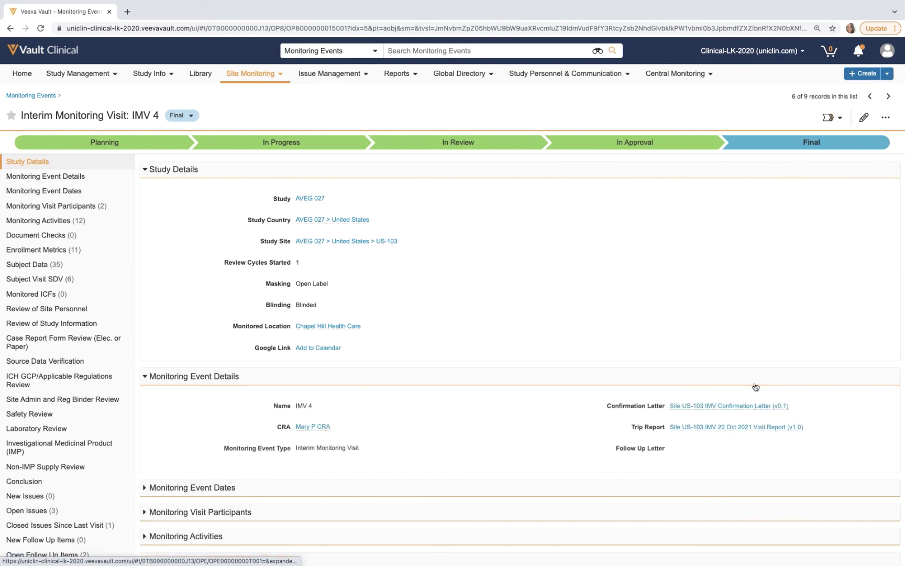
click(766, 429)
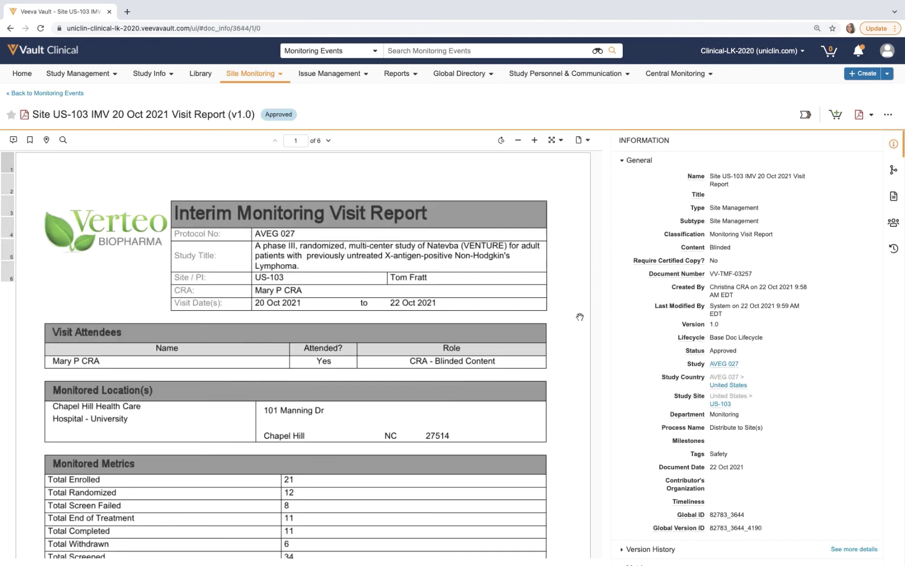
scroll(314, 293, down, 20)
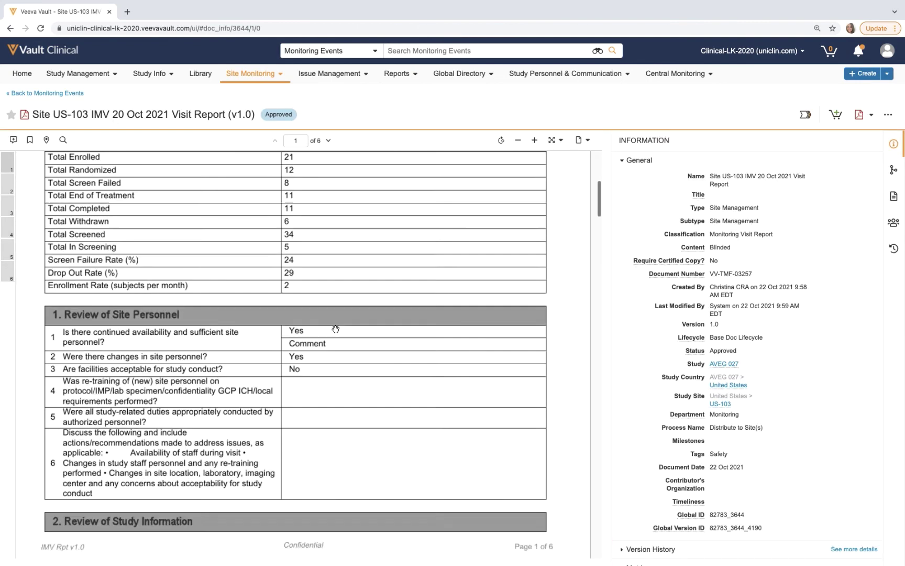
key(ctrl+Right)
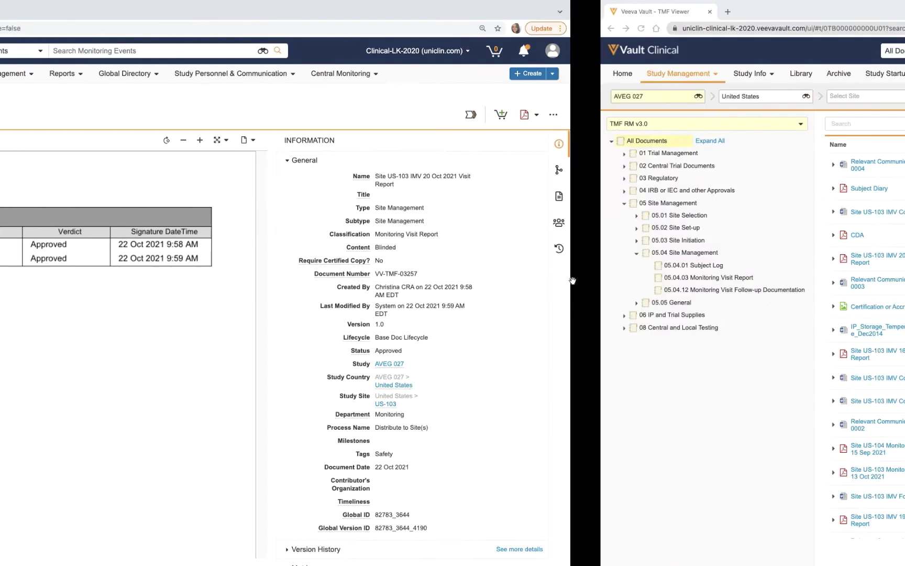